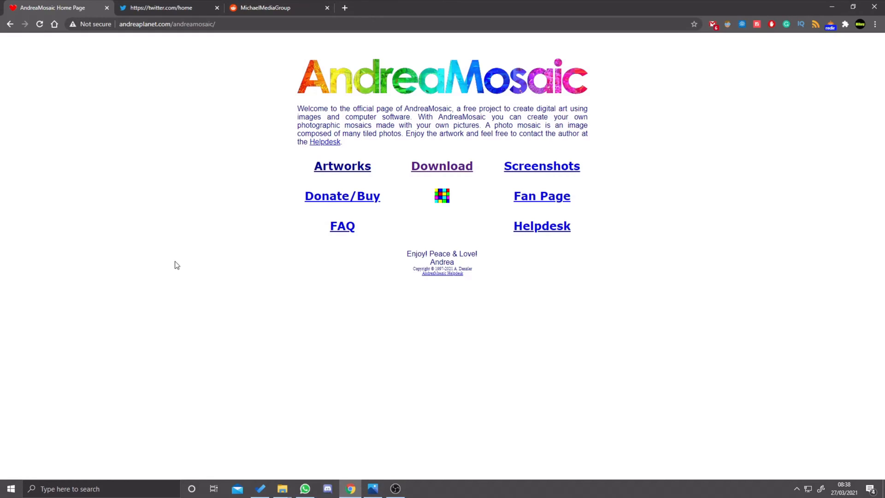
- Open the AndreaMosaic website's download page
left_click_drag(261, 81, 600, 71)
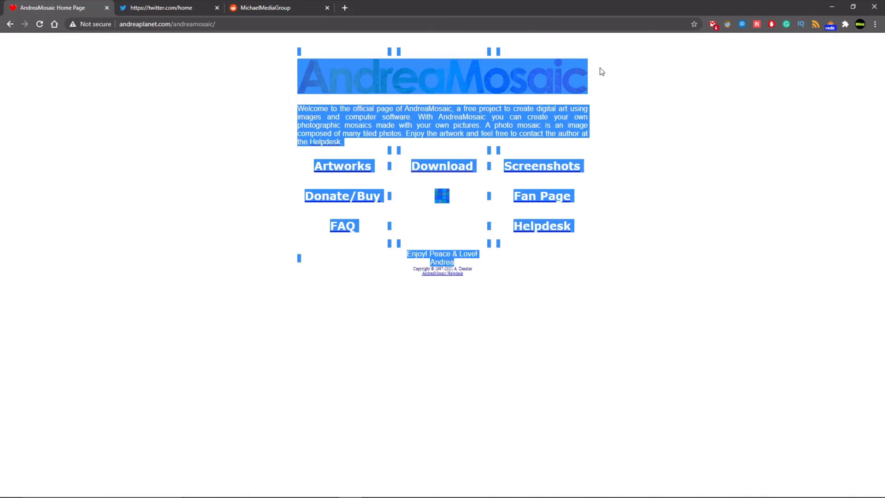
left_click(599, 70)
left_click(458, 167)
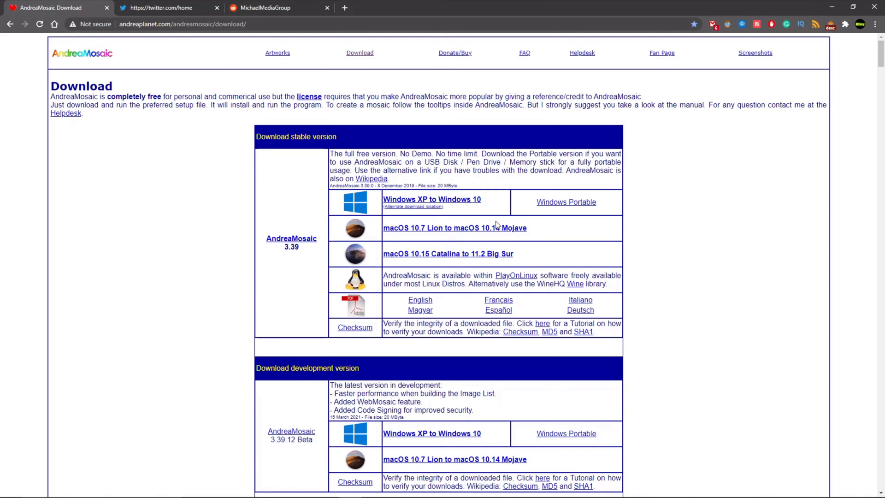
left_click(547, 208)
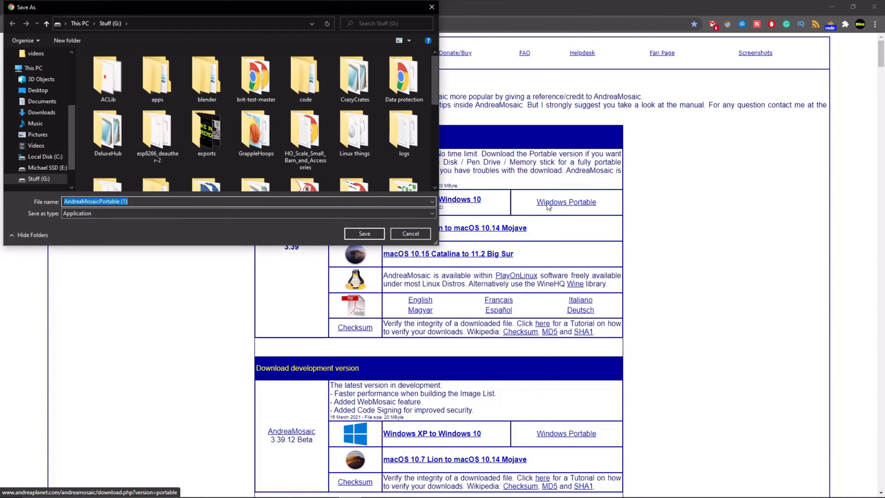
scroll(363, 123, "down", 3)
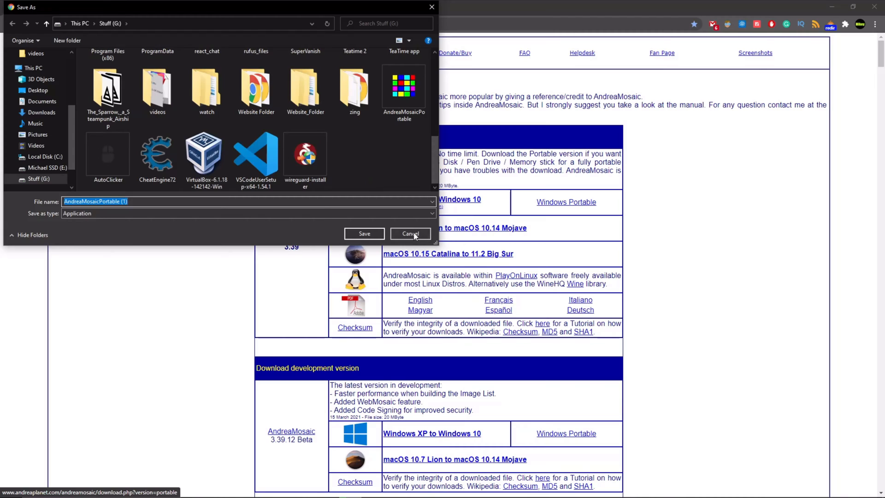
left_click(414, 233)
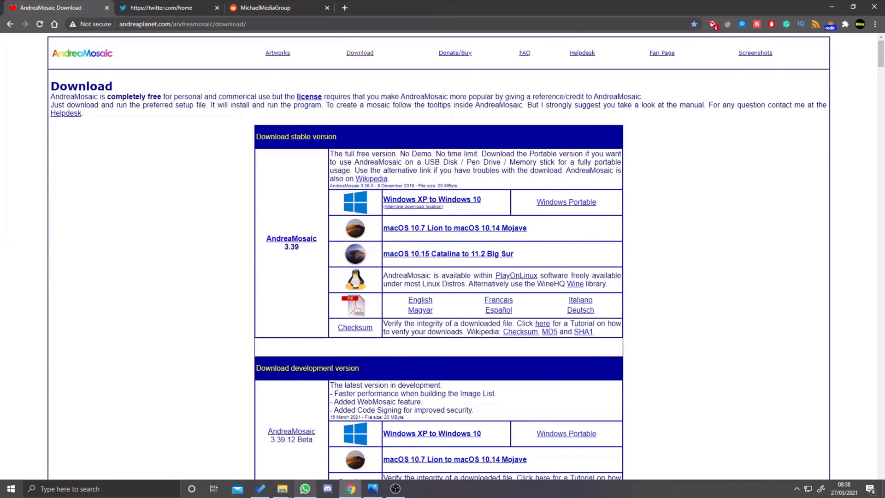
- Switch to File Explorer and launch the AndreaMosaic application from the picturething folder
mouse_move(287, 494)
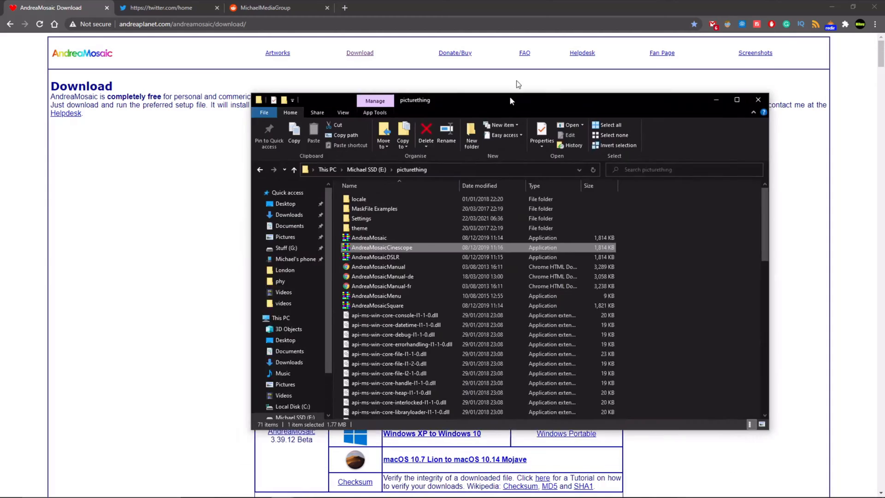
left_click_drag(510, 96, 477, 1)
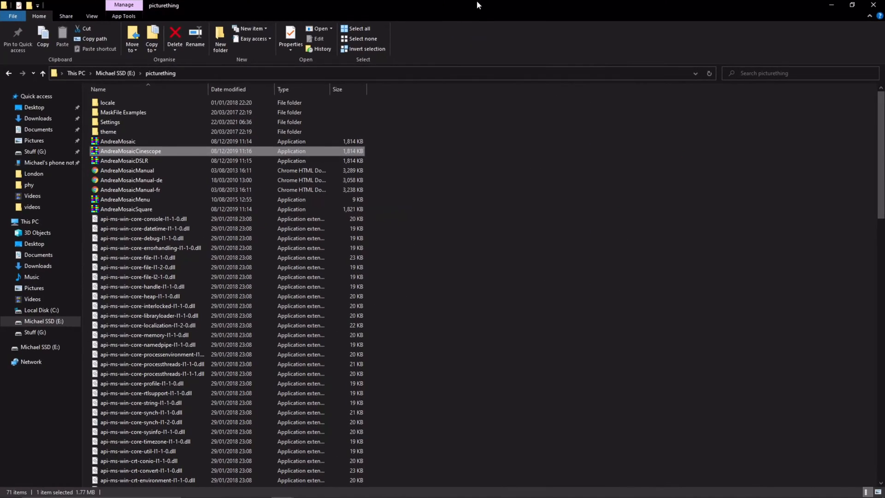
left_click(646, 330)
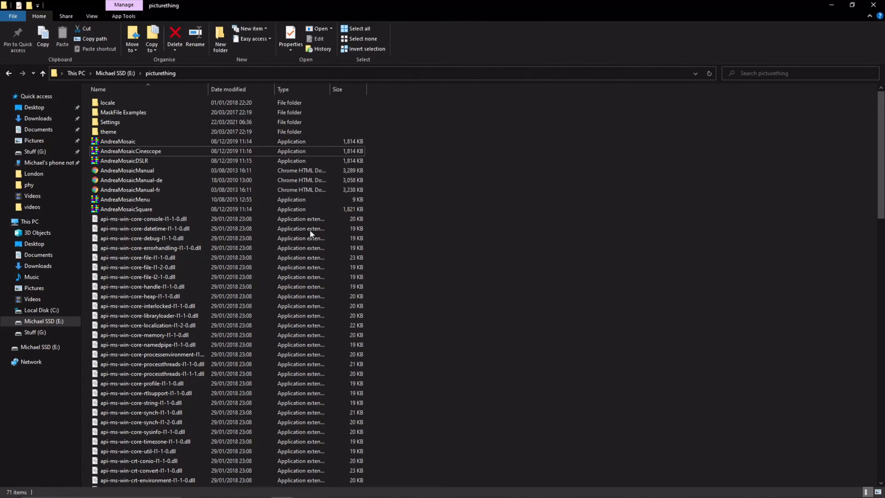
left_click(123, 143)
double_click(125, 144)
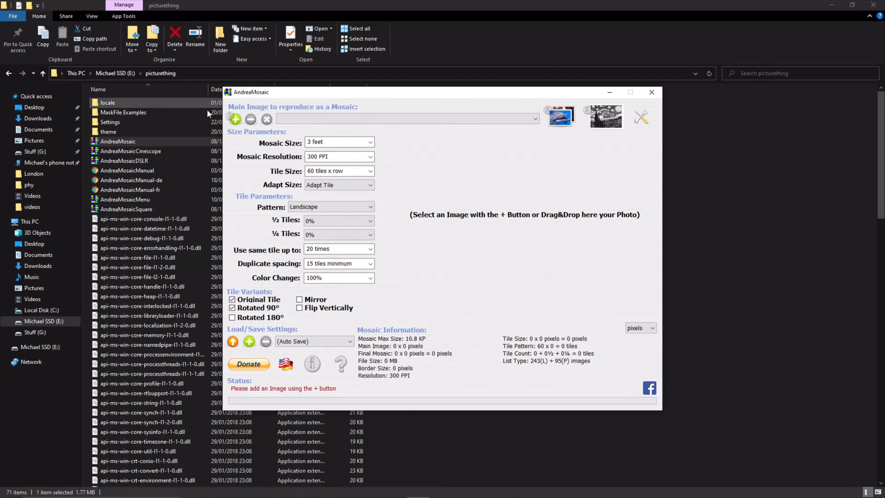
left_click(234, 120)
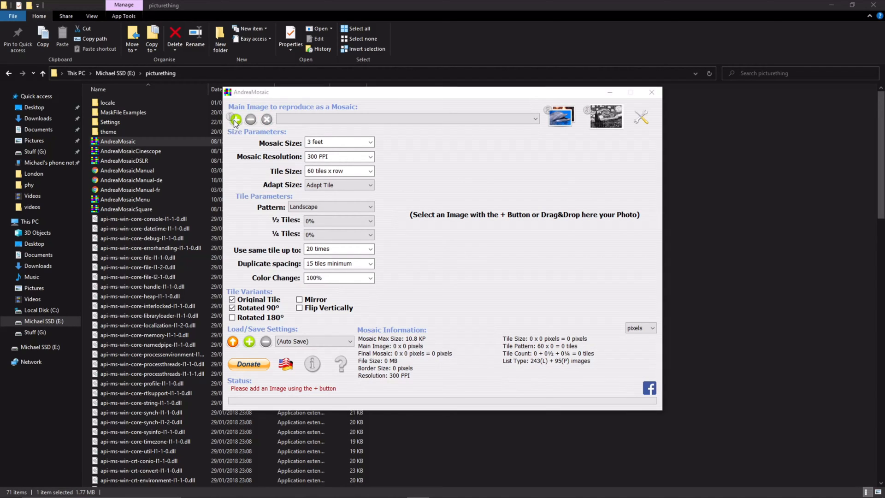
scroll(678, 306, "down", 1)
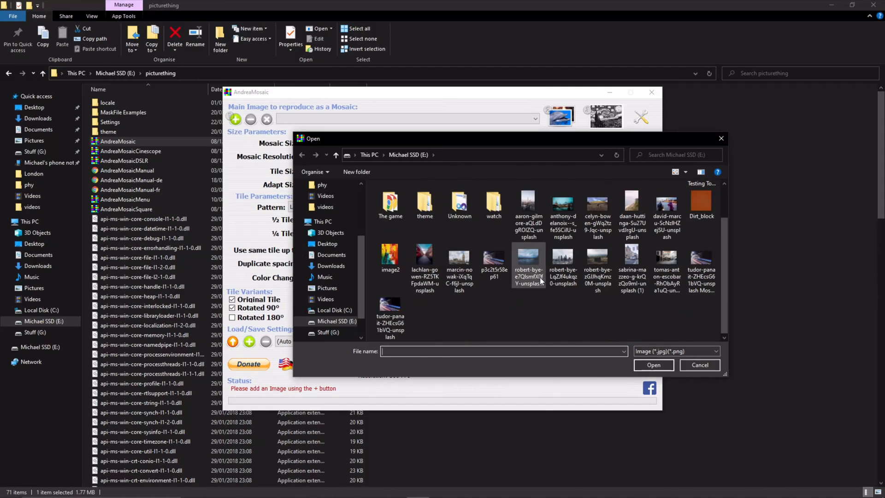
double_click(714, 279)
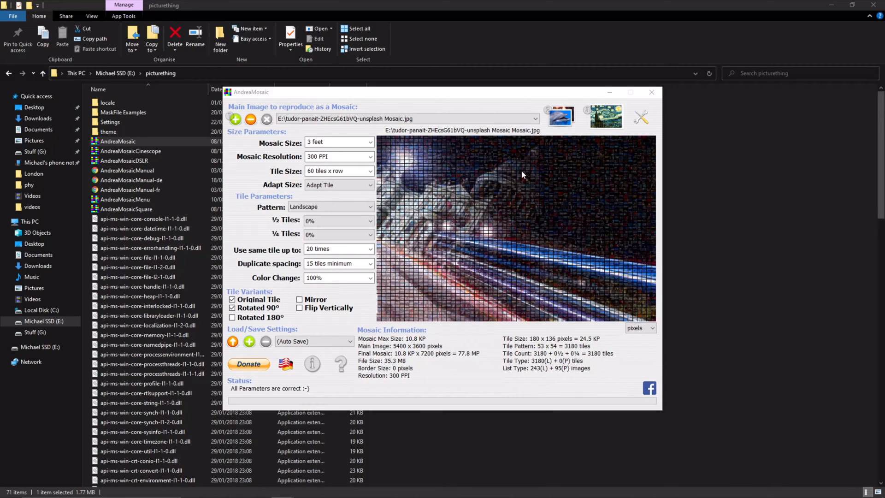
left_click(651, 92)
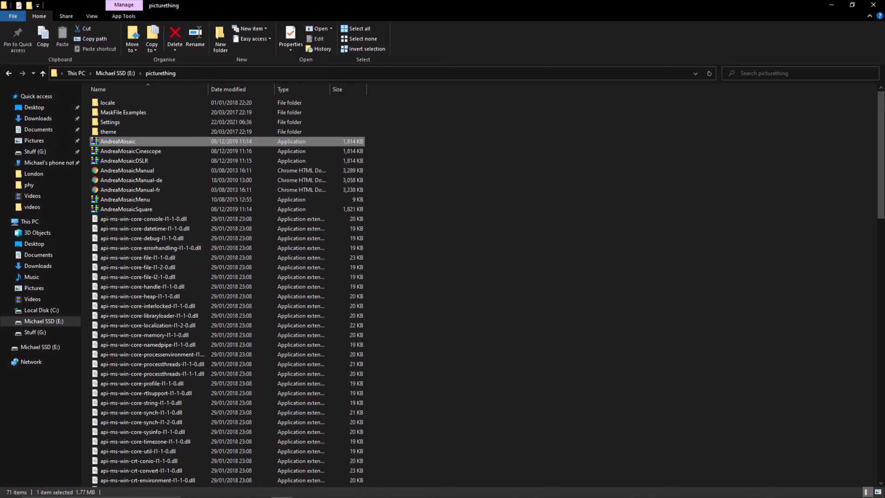
key("Return")
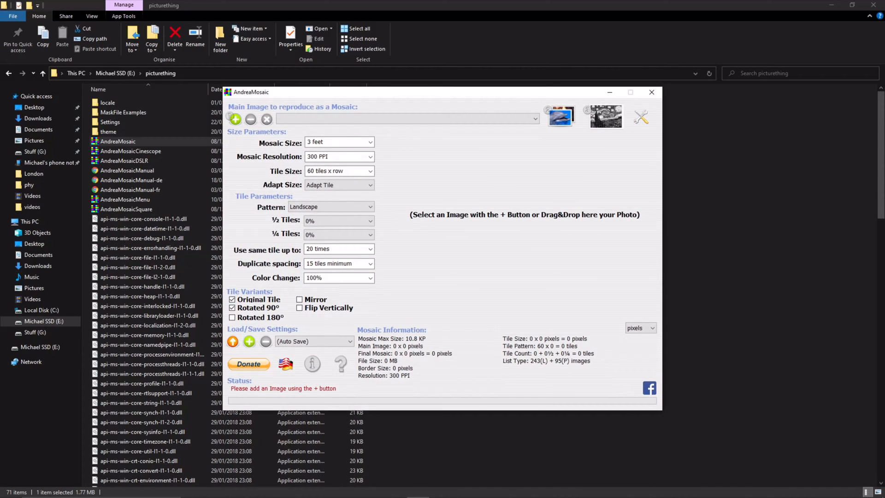
- Load the original, non-mosaic ZHEcsG61bVQ-unsplash.jpg photo from drive E as the main image to reproduce
left_click(236, 121)
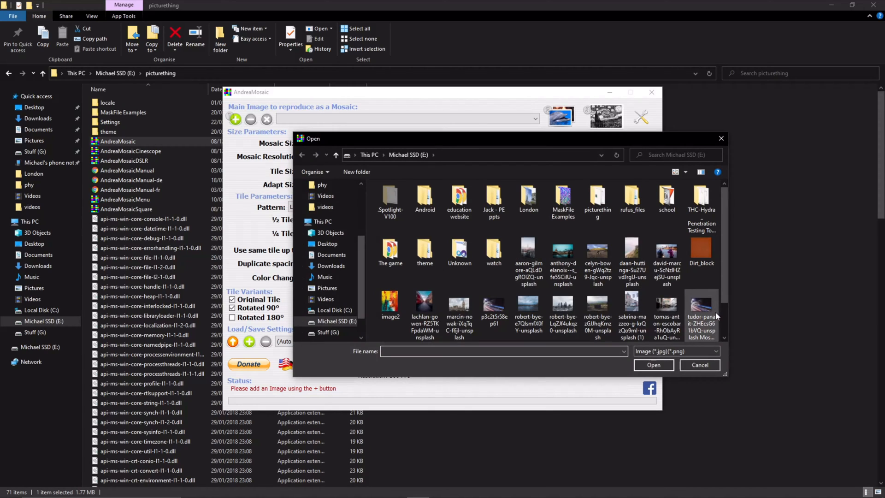
scroll(715, 312, "down", 1)
double_click(390, 305)
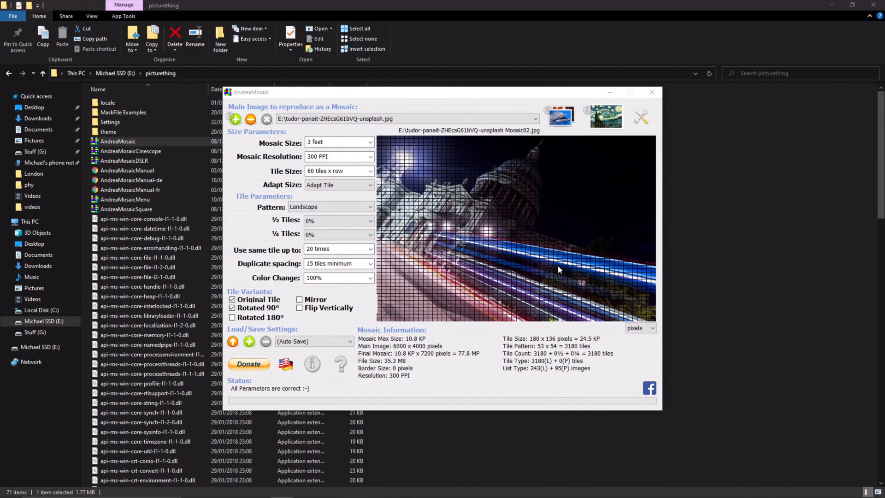
left_click(602, 148)
- Remove the E:\London\ folder from the tile images folder list
left_click(560, 120)
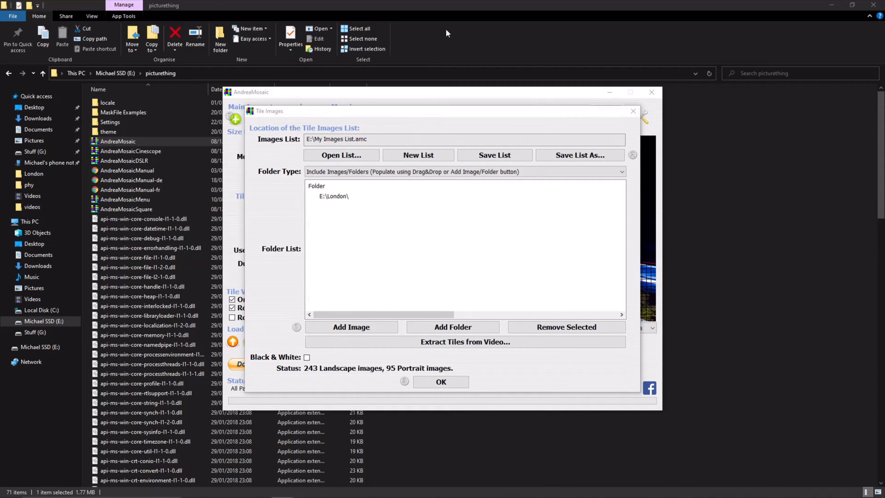
left_click(355, 197)
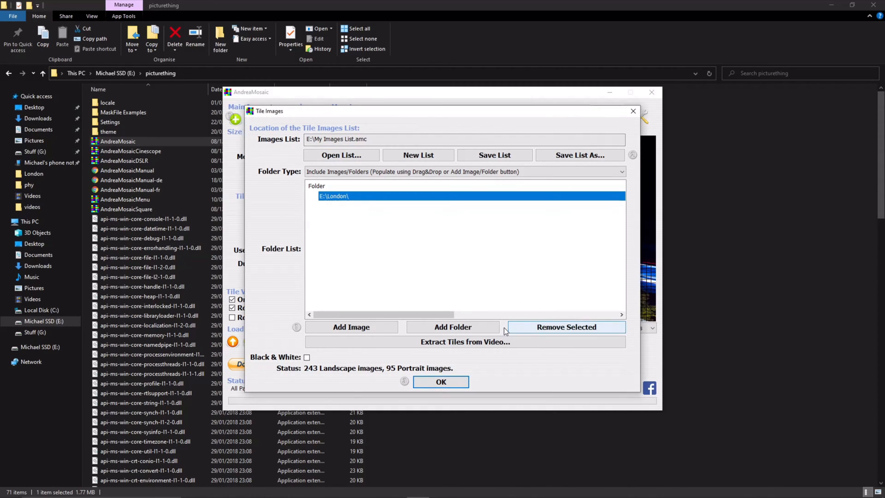
left_click(560, 326)
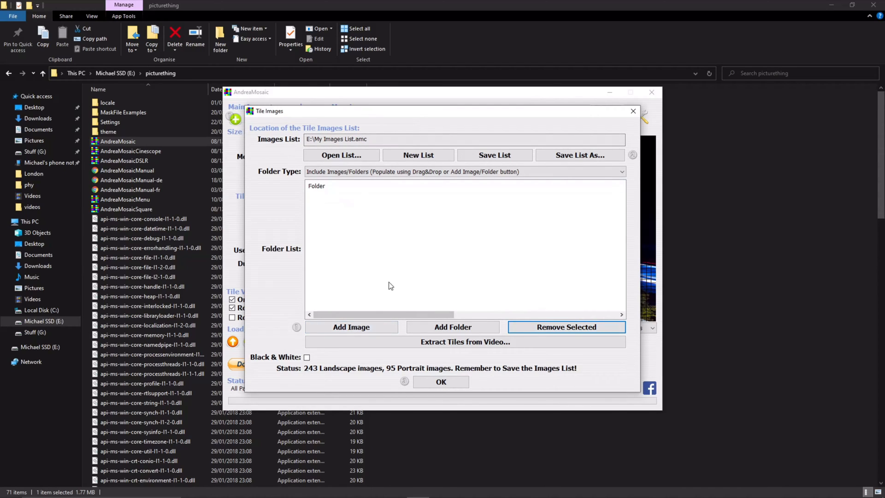
- Add the London folder from drive E as the tile image source and save the images list
left_click(442, 328)
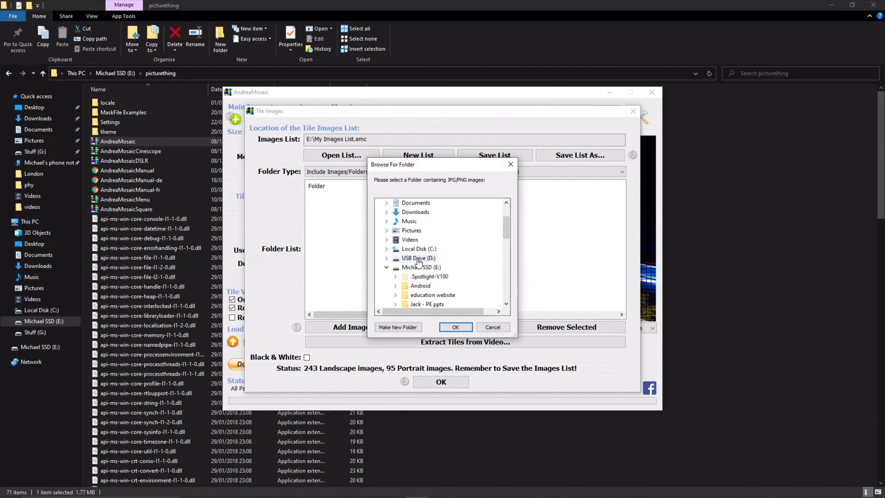
scroll(418, 261, "down", 5)
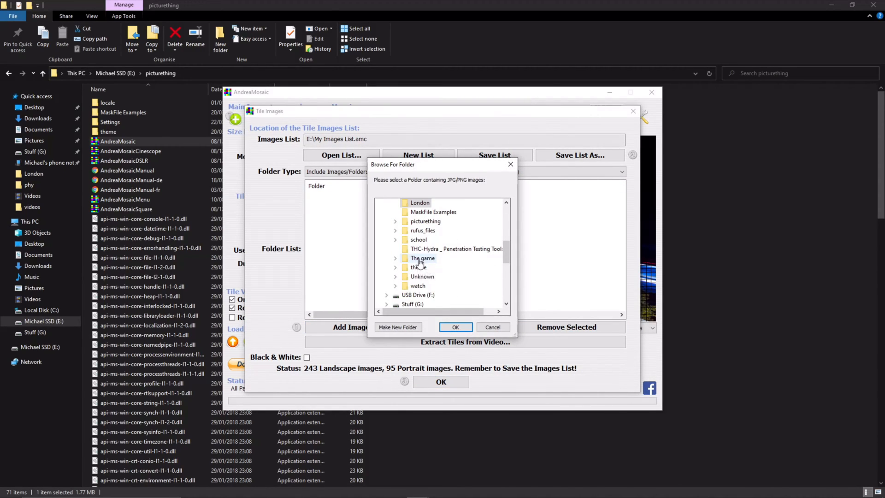
left_click(411, 203)
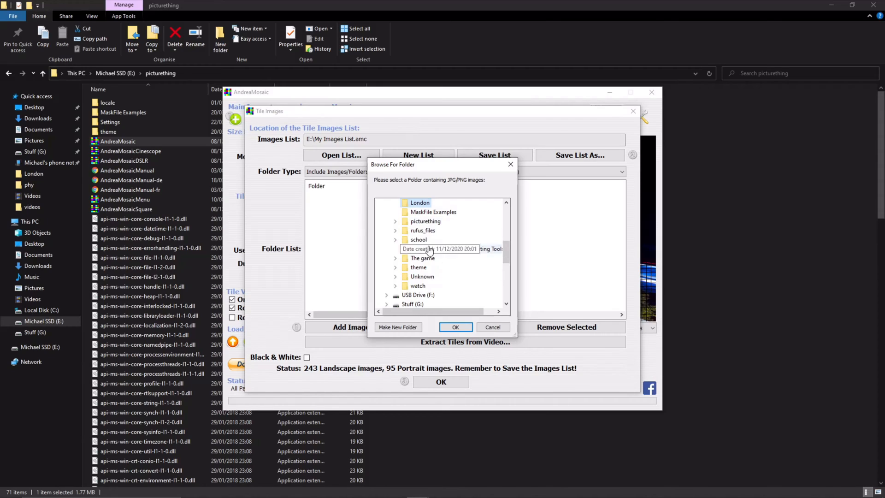
left_click(456, 328)
left_click(504, 157)
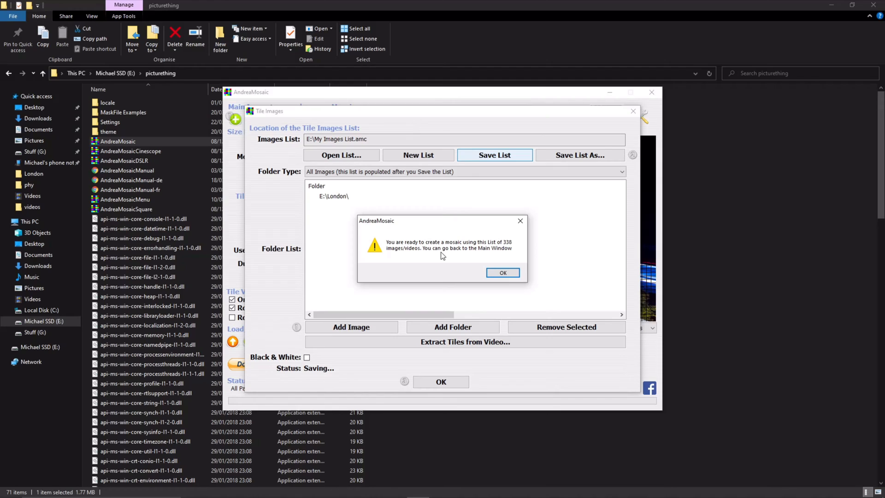
left_click(503, 273)
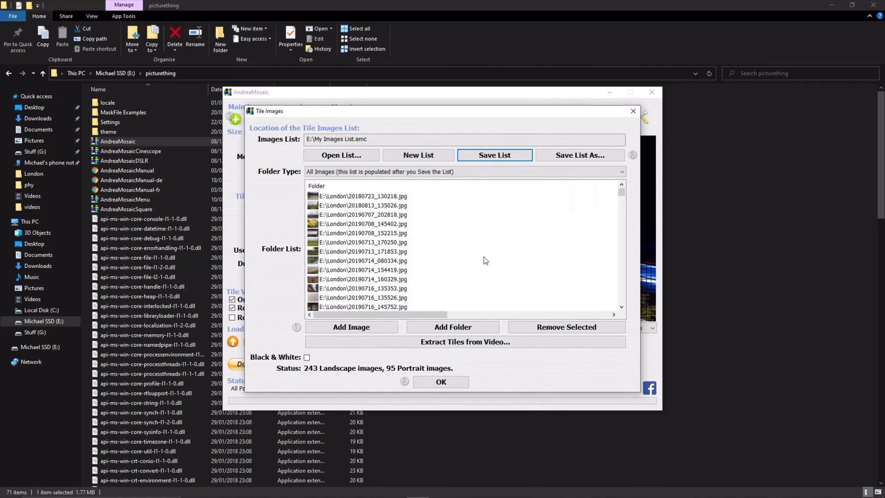
- Save the tile images list as My Images List on drive E, replacing the existing file, and close the tile images settings
left_click(582, 155)
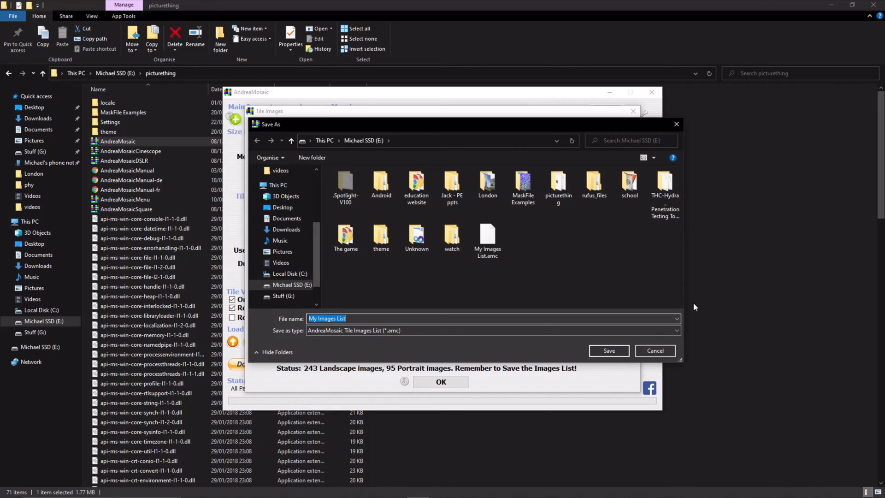
left_click(608, 352)
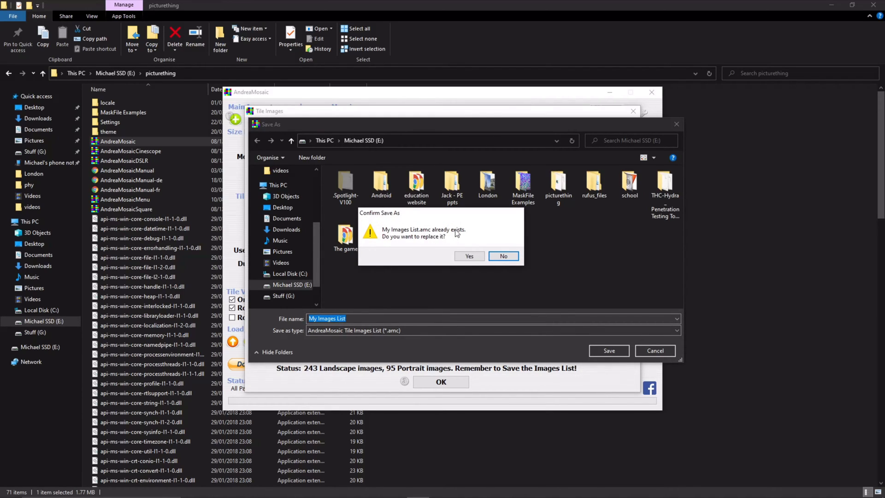
left_click(476, 259)
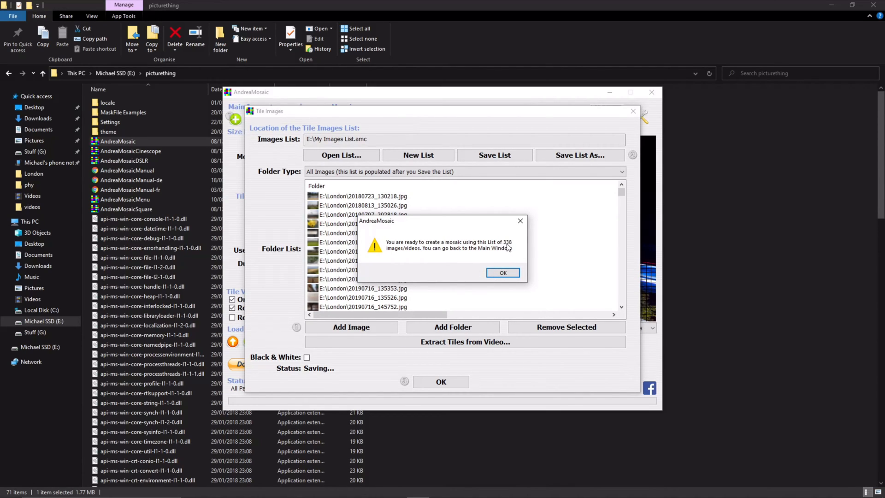
left_click(511, 273)
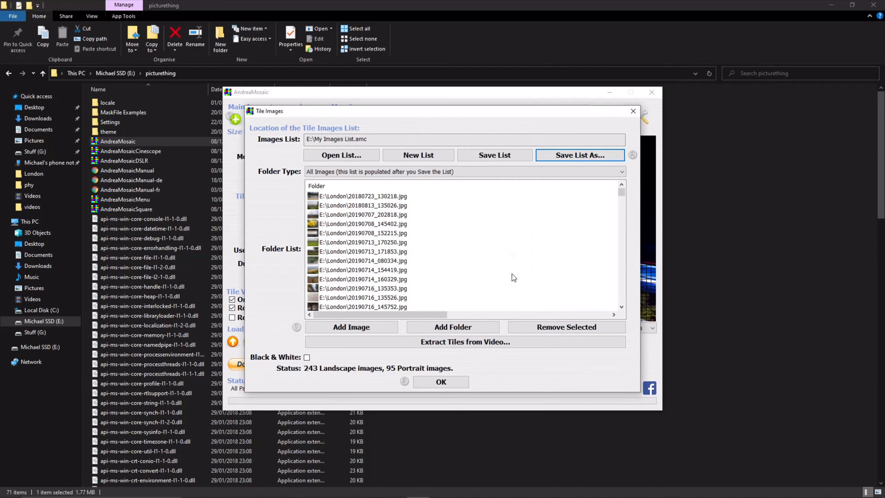
mouse_move(513, 277)
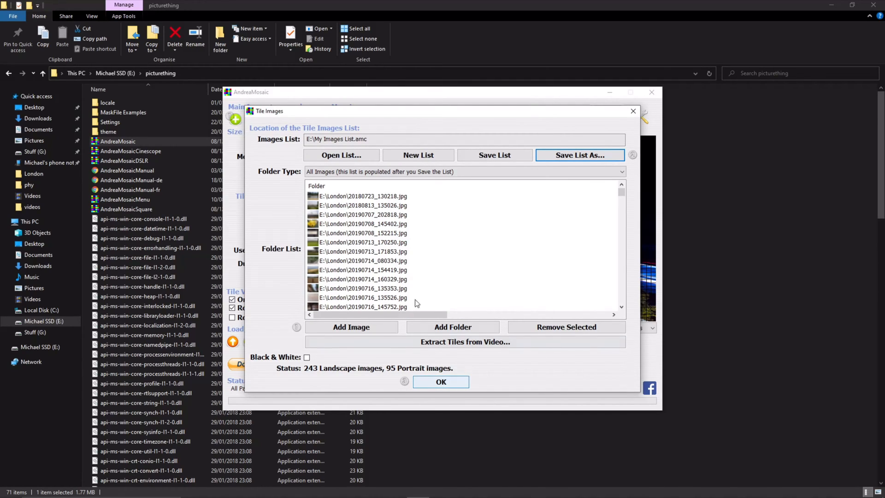
scroll(340, 258, "down", 15)
scroll(340, 258, "down", 15)
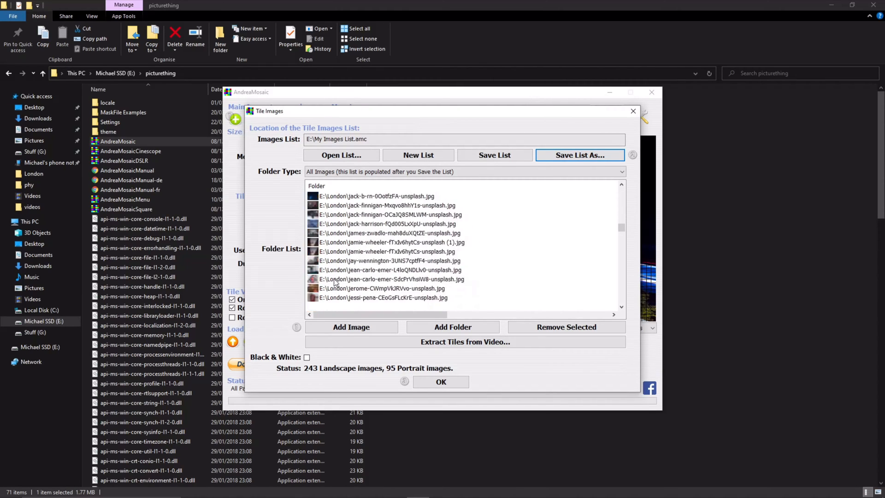
scroll(364, 303, "down", 15)
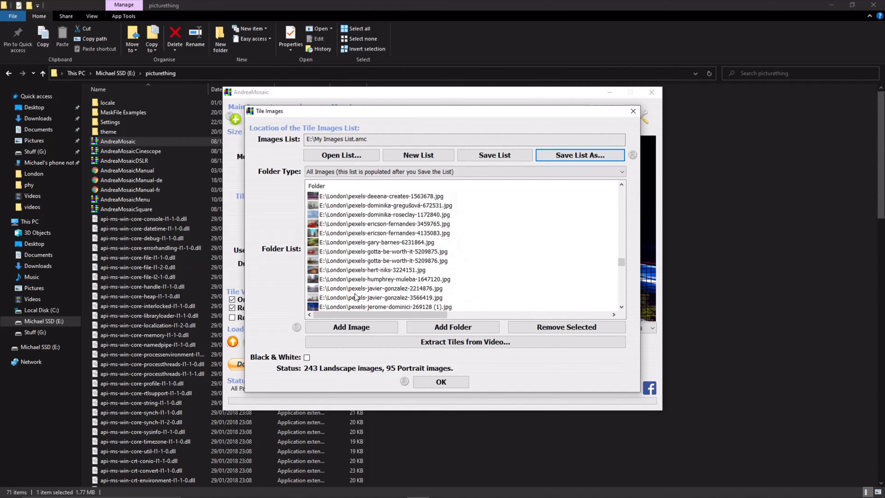
left_click(435, 381)
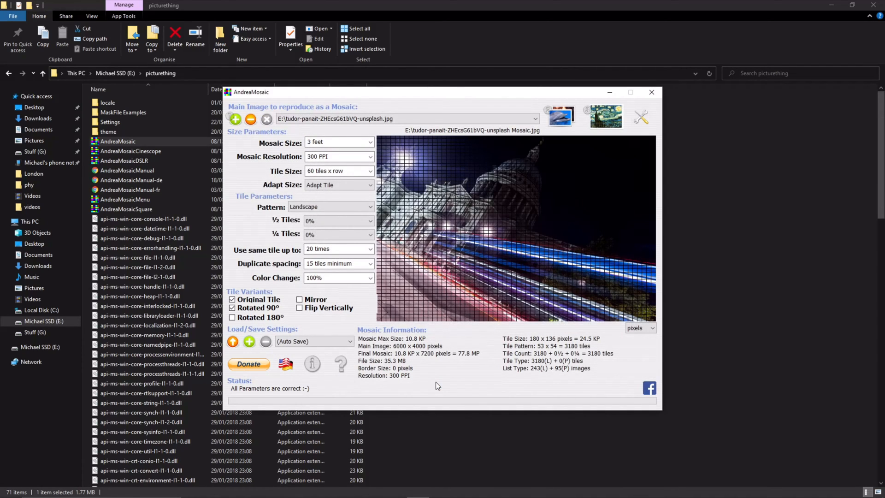
- Set the mosaic's tile size to 30 tiles x row
mouse_move(436, 386)
left_click(371, 171)
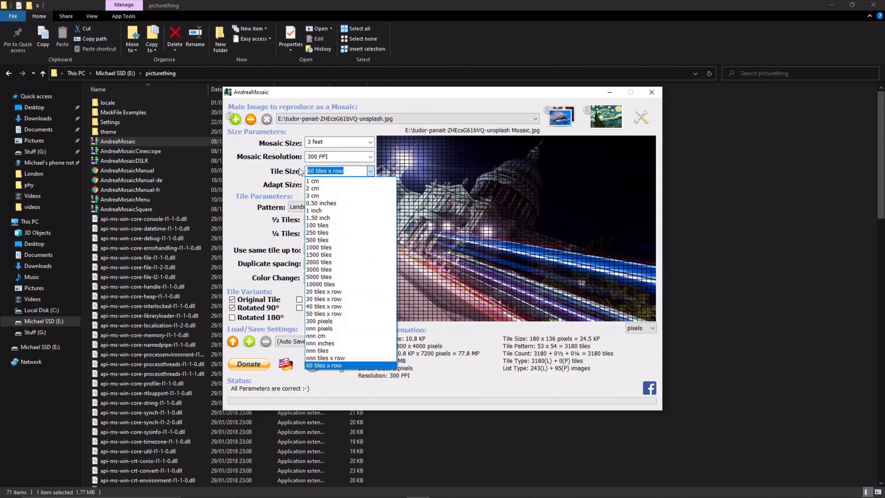
left_click(324, 170)
left_click(324, 170)
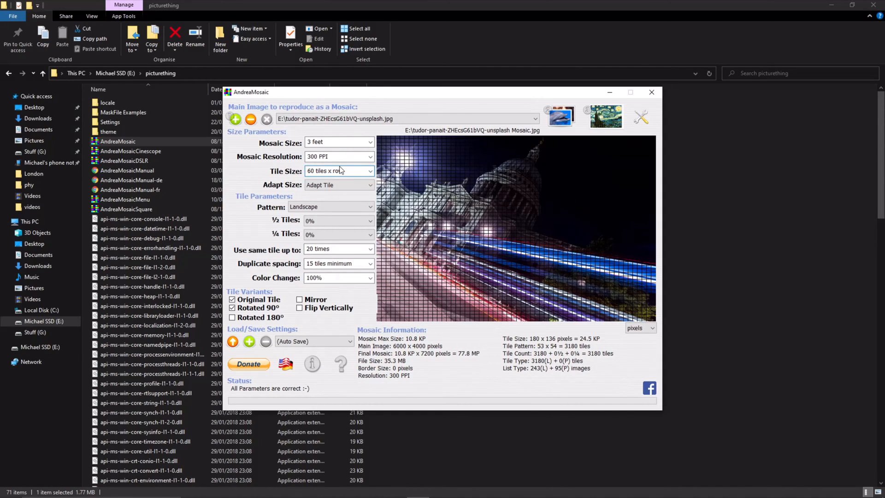
key("BackSpace")
type("3")
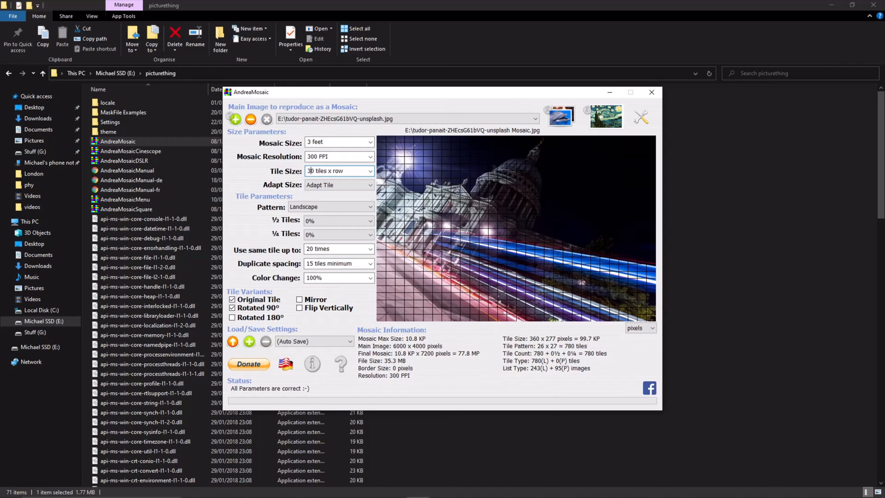
- Try a tile size of 20 tiles x row and decline to continue creating the mosaic
key("BackSpace")
type("2")
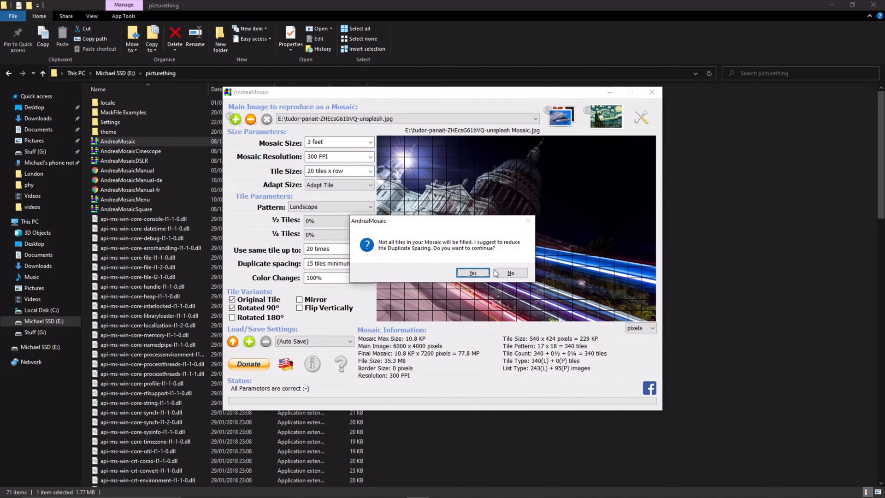
left_click(497, 273)
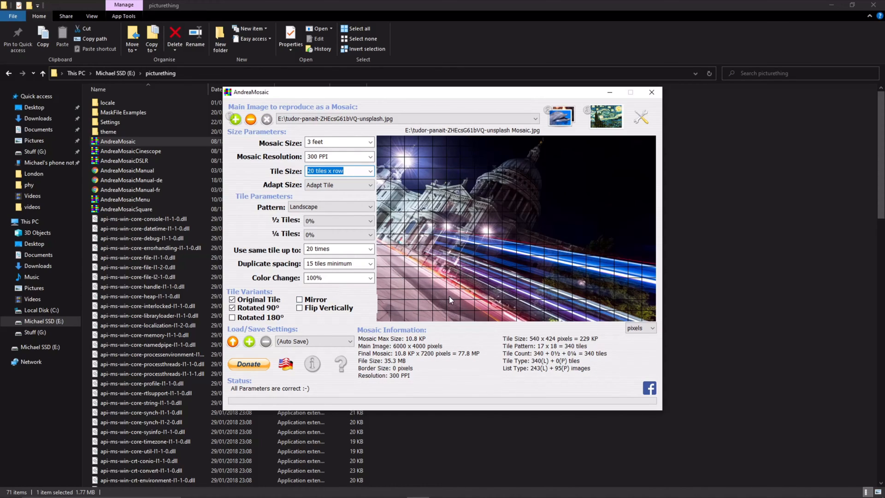
- Set the mosaic's tile size to 60 tiles x row without starting the mosaic creation
left_click(309, 170)
key("Delete")
type("6")
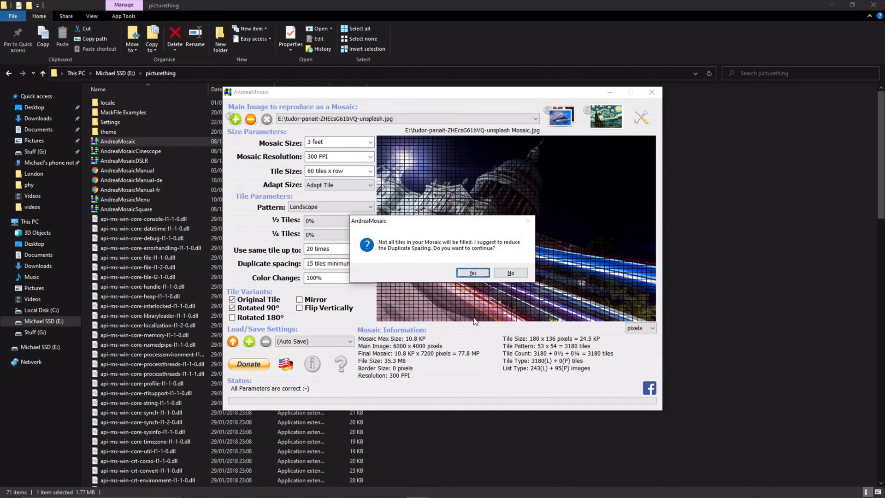
left_click(525, 273)
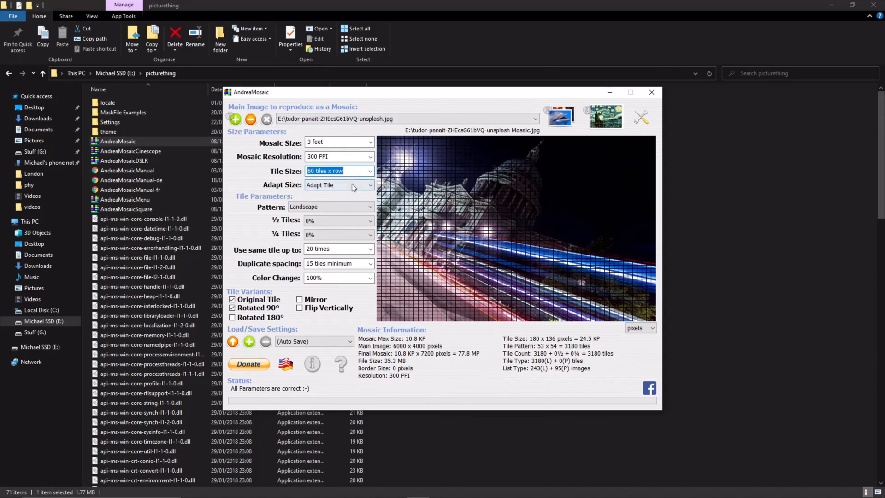
- Look through the available tile patterns and choose Landscape
left_click(347, 207)
scroll(351, 392, "down", 1)
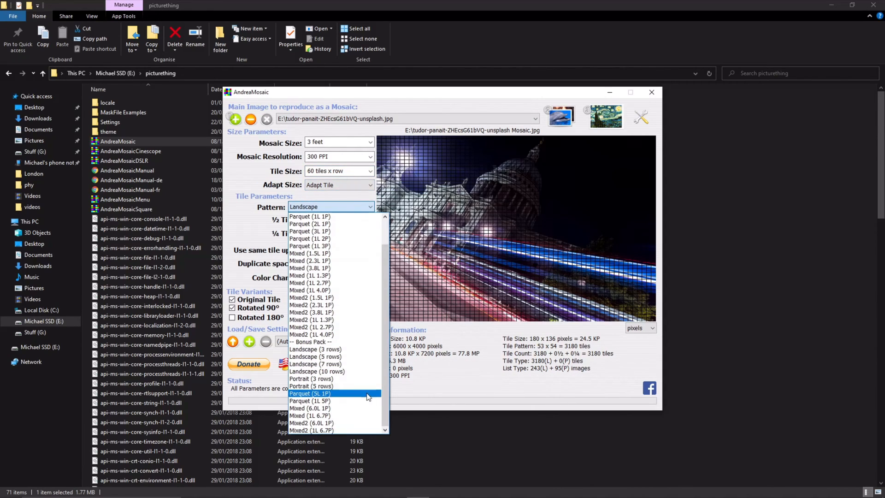
scroll(345, 296, "up", 2)
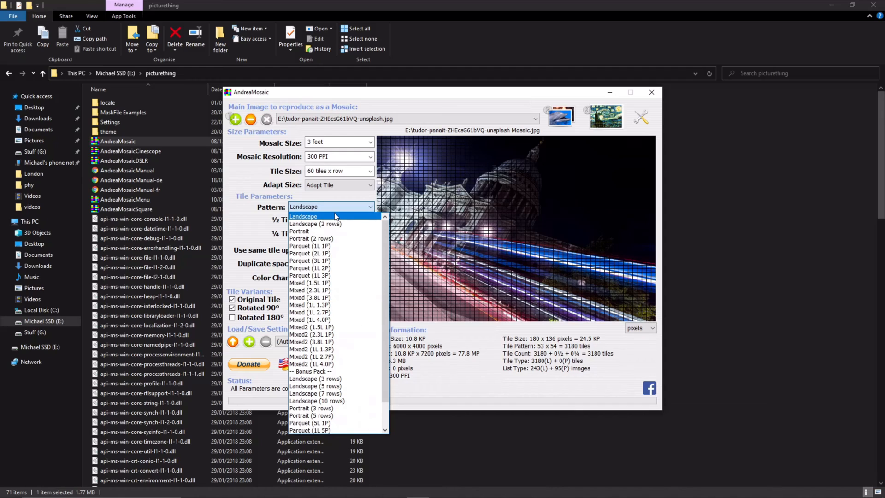
left_click(316, 217)
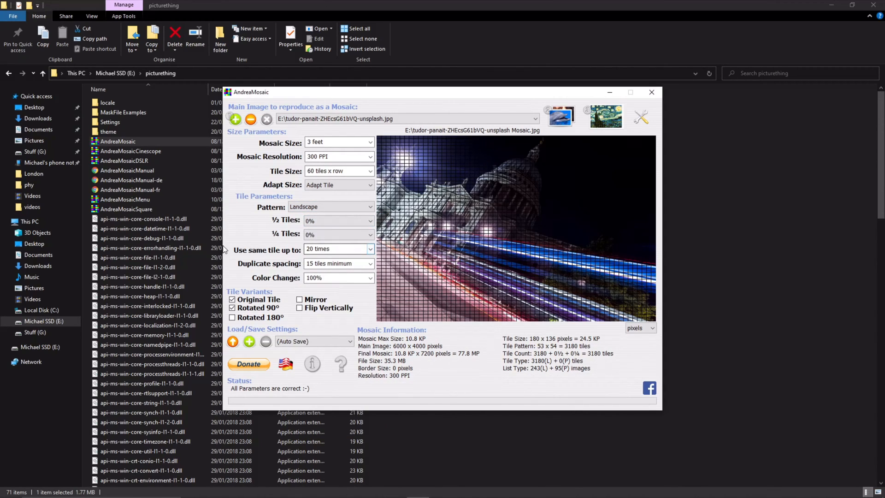
- Try the no duplicates option for reusing the same tile and restore the limit of 20 times
left_click(370, 248)
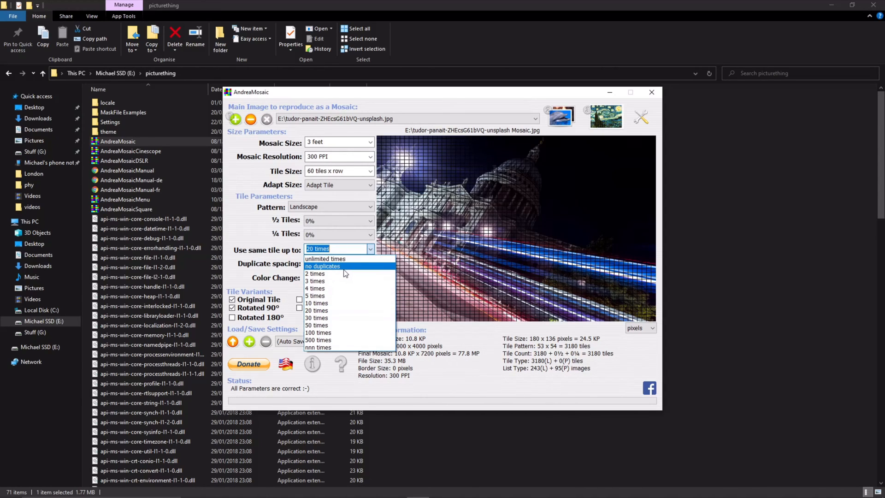
left_click(343, 267)
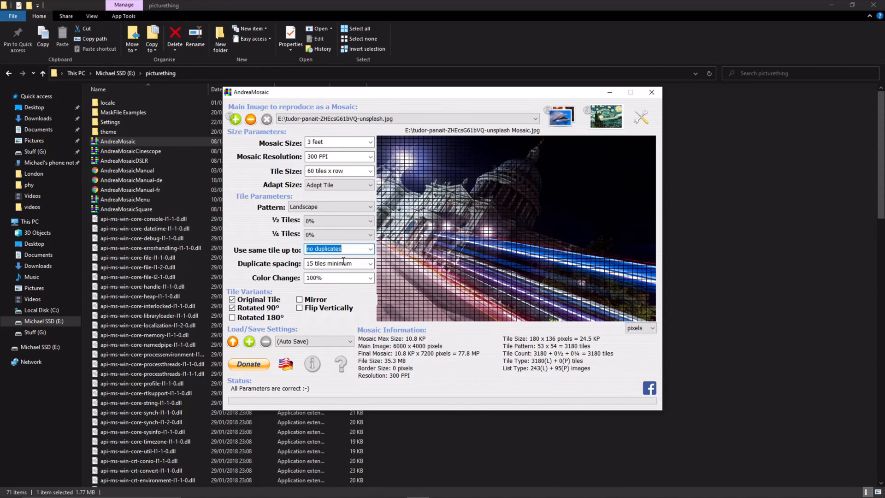
left_click(369, 250)
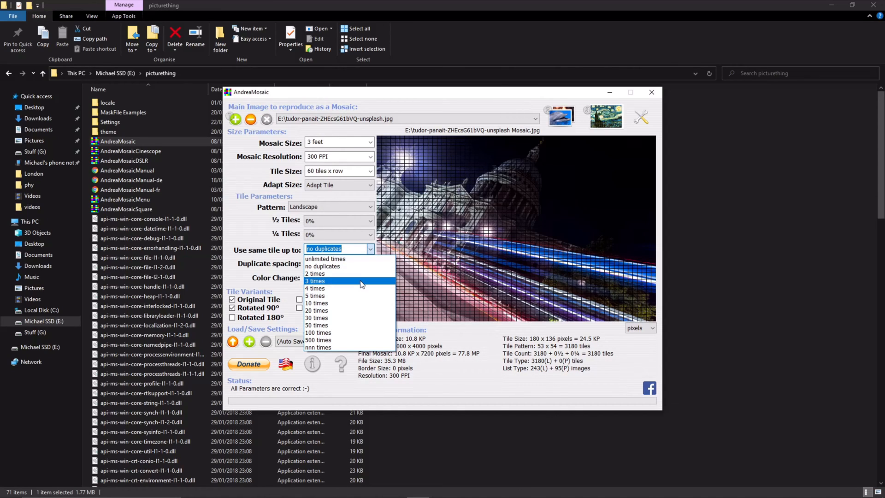
left_click(354, 310)
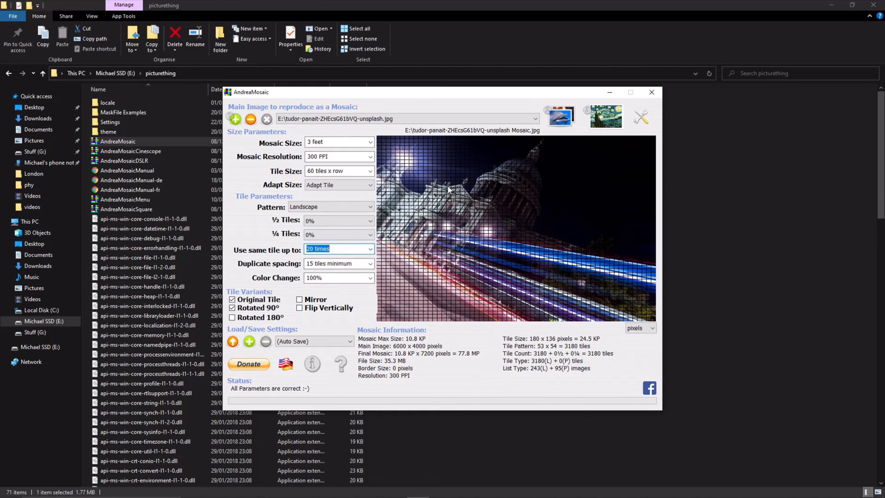
left_click(315, 249)
mouse_move(424, 199)
- Choose a duplicate spacing of 15 tiles minimum and enable the Mirror tile variant
left_click(371, 264)
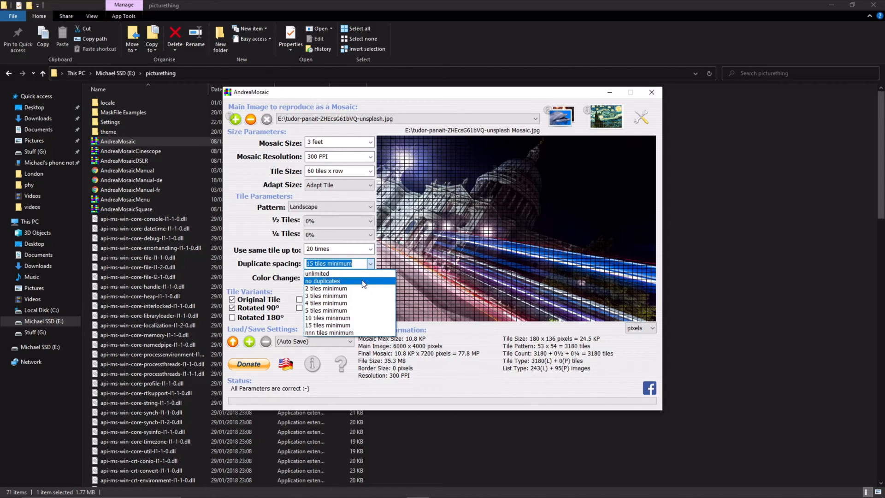
left_click(347, 325)
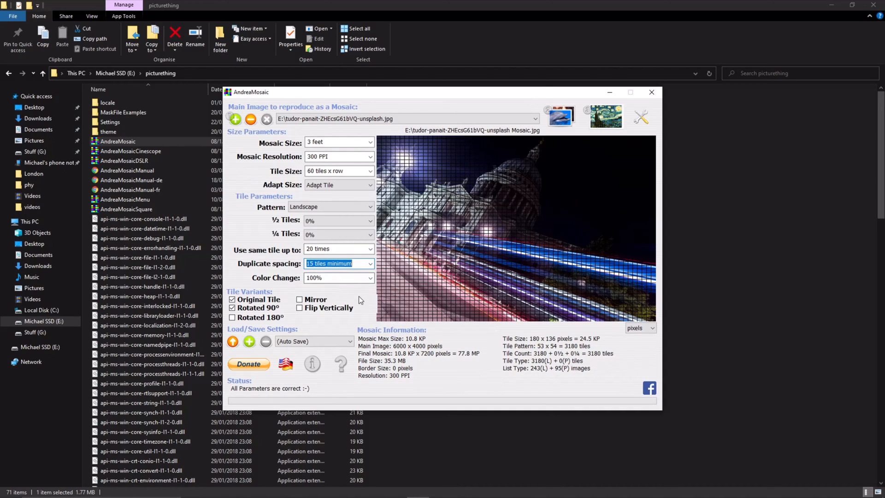
left_click(314, 299)
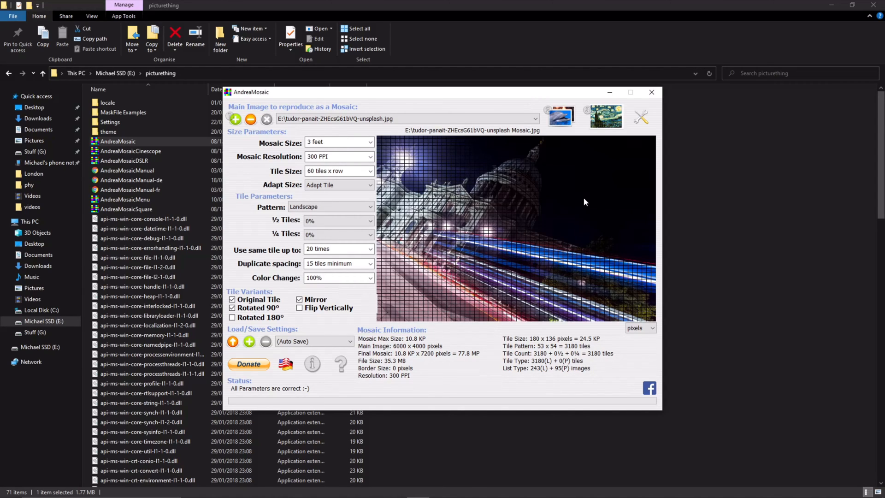
- Switch to Photos, examine the tiles of the earlier mosaic p3c2t5r58ep61.jpg up close, and return to AndreaMosaic
left_click(373, 493)
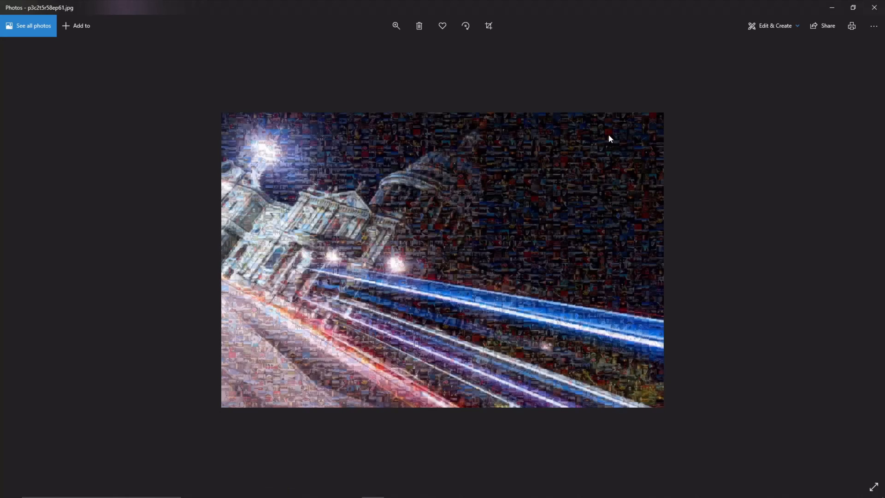
scroll(608, 134, "up", 5)
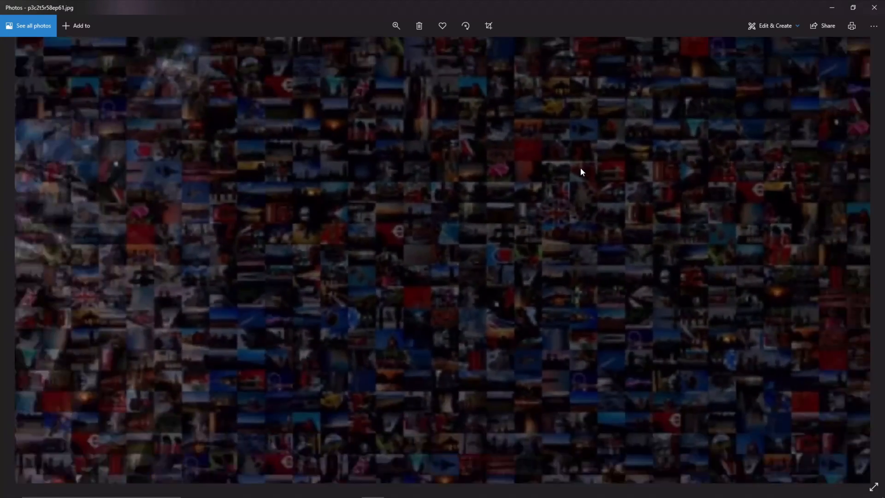
scroll(580, 167, "down", 5)
scroll(277, 328, "up", 4)
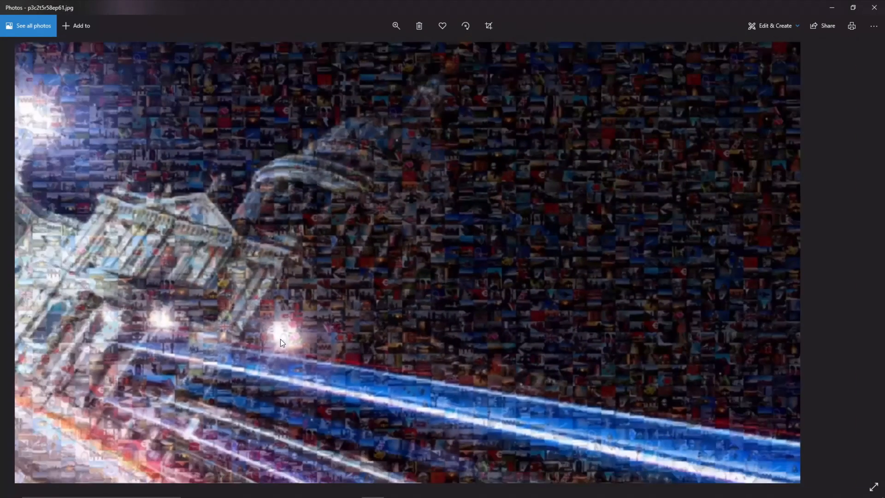
scroll(280, 341, "down", 5)
left_click(832, 8)
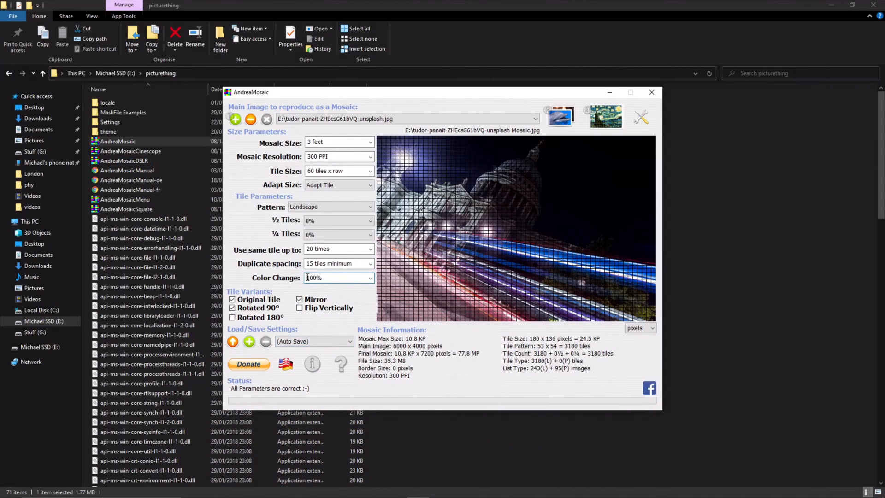
- Try a different color change percentage and restore it to 100%
key("BackSpace")
key("BackSpace")
type("5")
type("1")
mouse_move(484, 344)
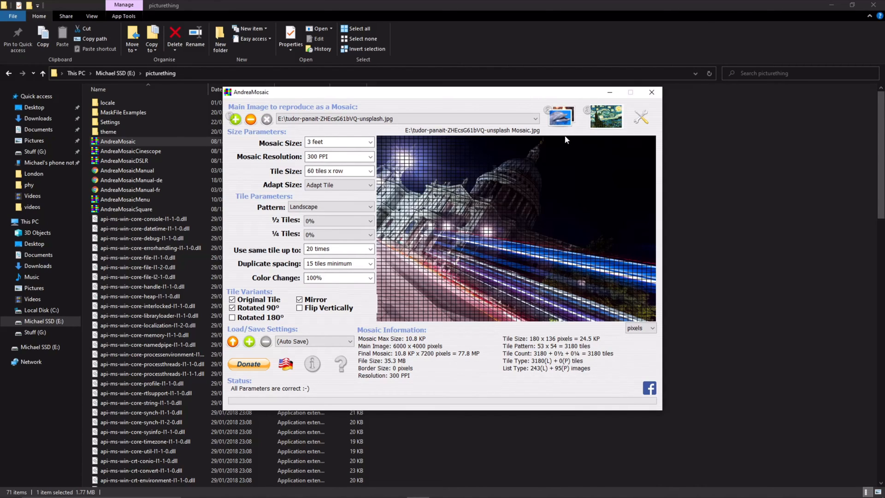
- Create the mosaic with the current duplicate spacing and open its destination folder
left_click(595, 112)
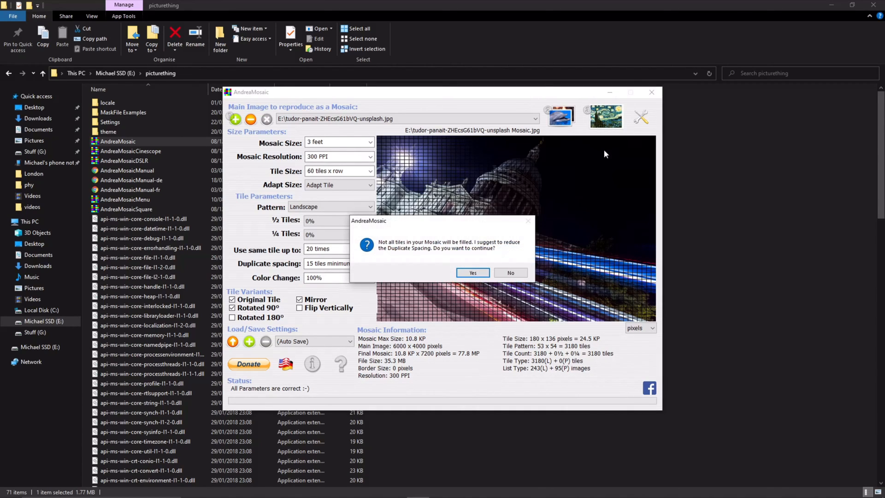
left_click(471, 273)
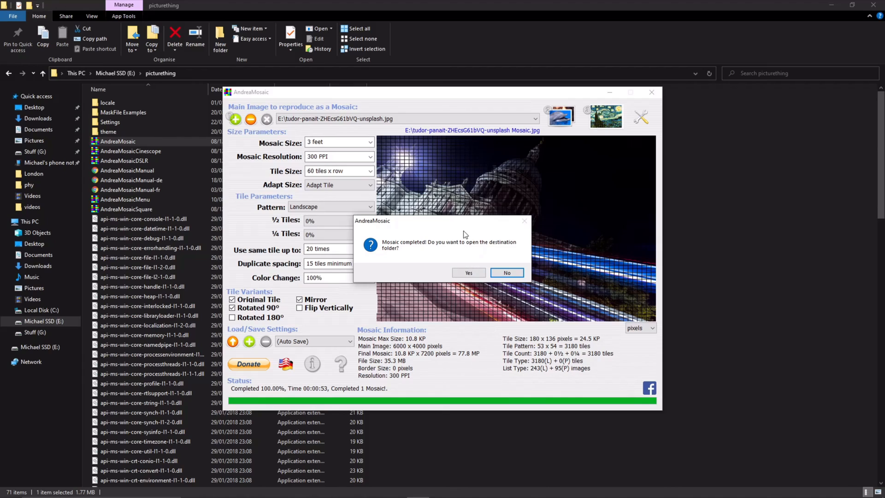
left_click(468, 273)
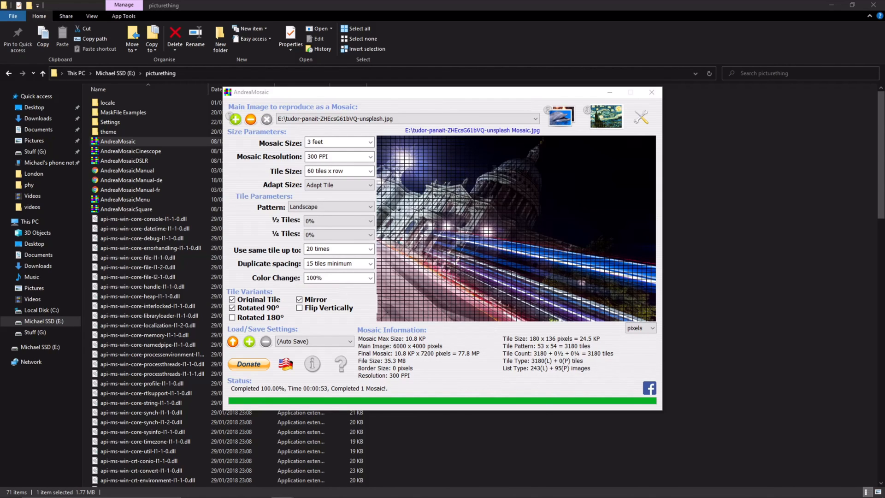
- Open the generated mosaic JPG from drive E in Photos and compare it with the original photo
scroll(321, 457, "down", 5)
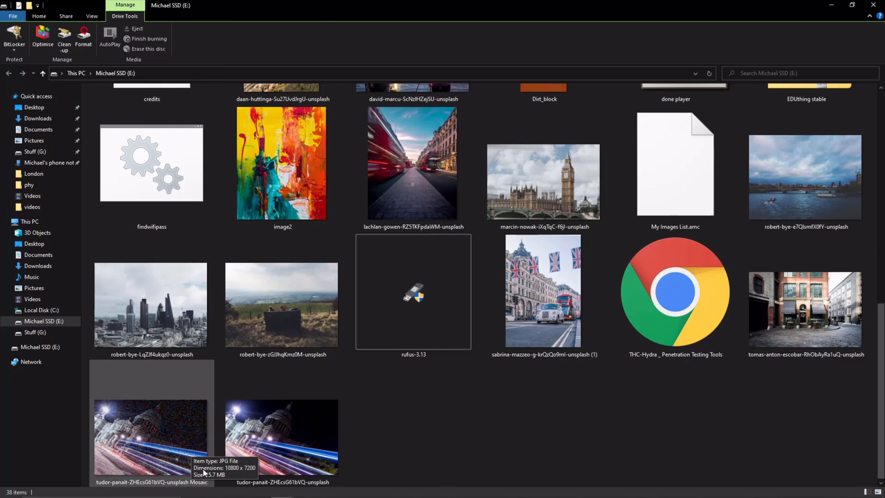
double_click(156, 458)
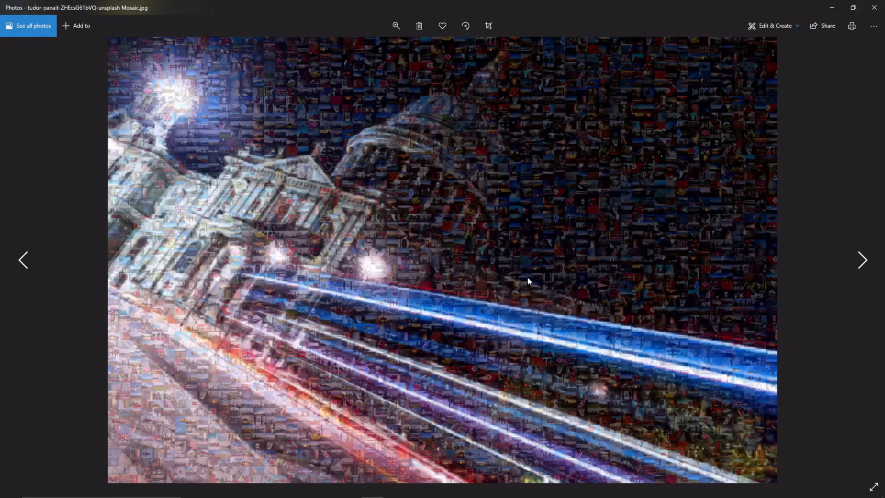
key("Right")
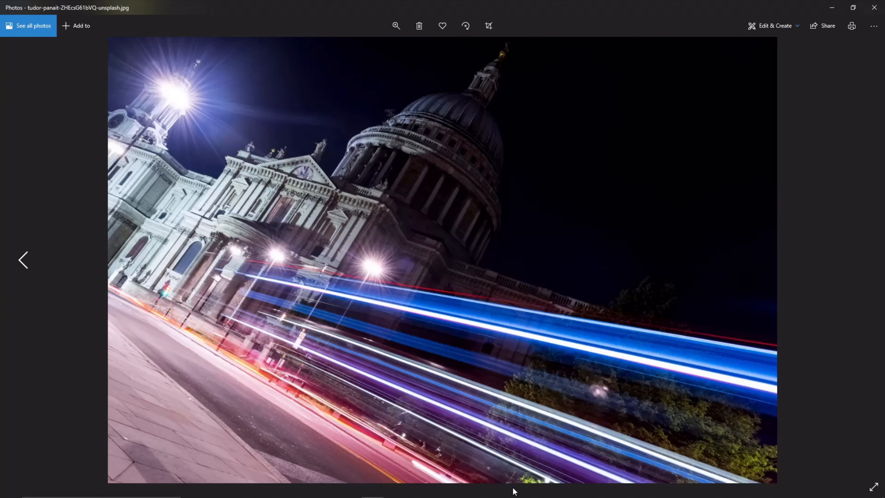
key("Left")
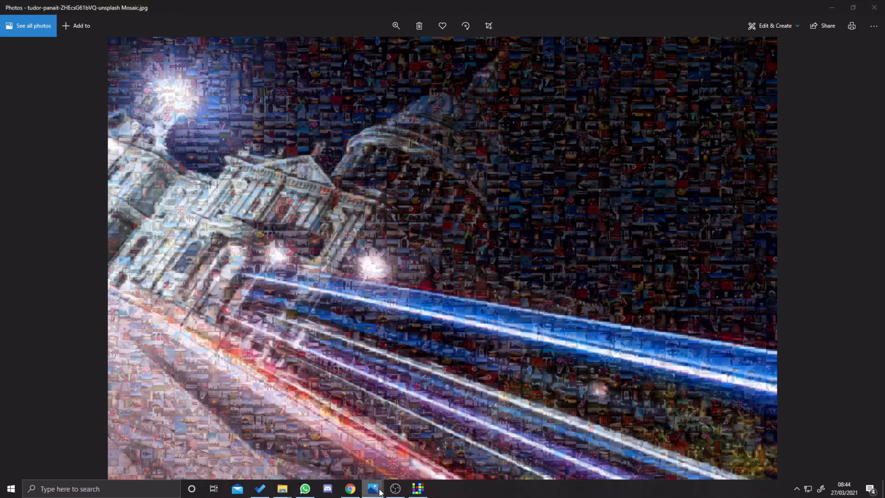
- Compare the new mosaic with the earlier mosaic p3c2t5r58ep61.jpg and the original photo, and minimize the new mosaic's window
mouse_move(373, 489)
left_click(413, 443)
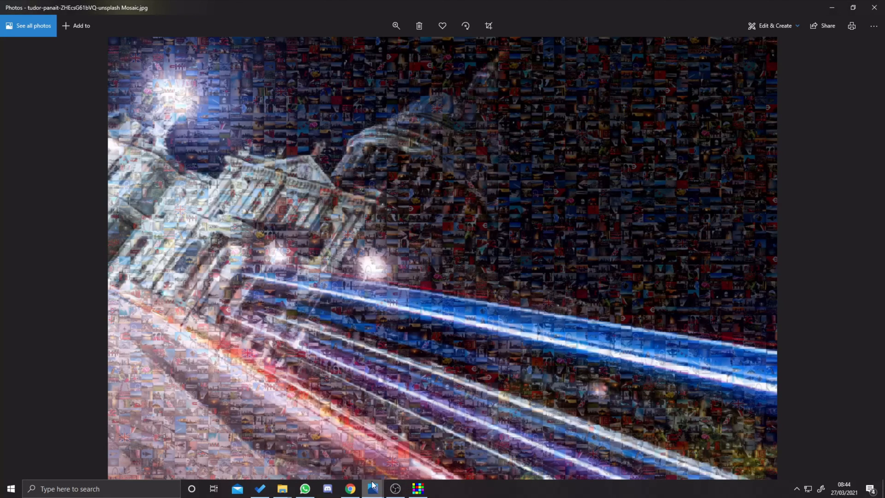
left_click(323, 431)
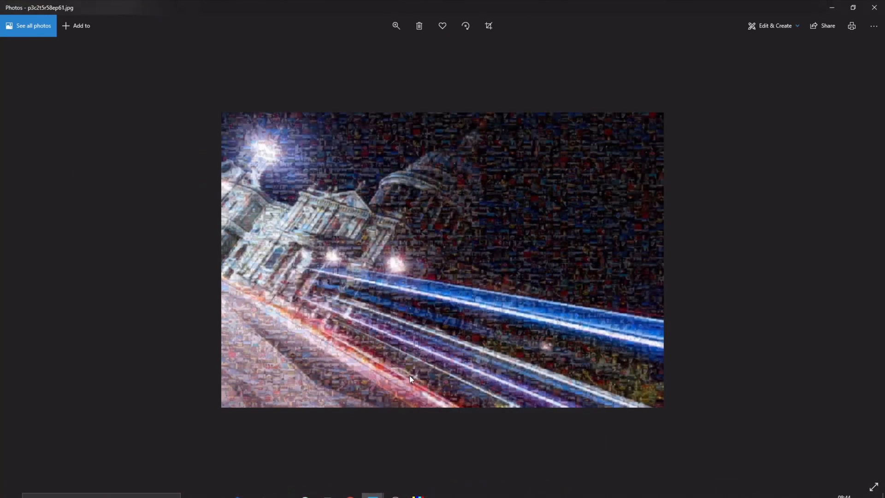
left_click(415, 433)
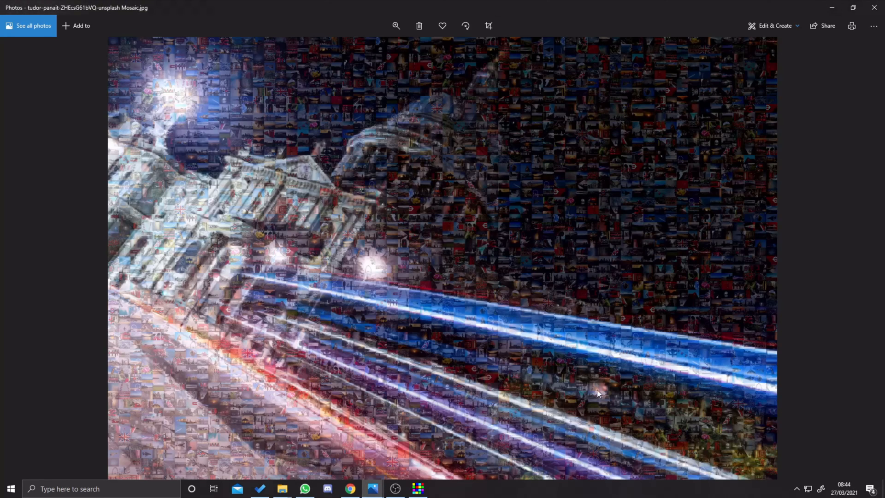
key("Right")
key("Left")
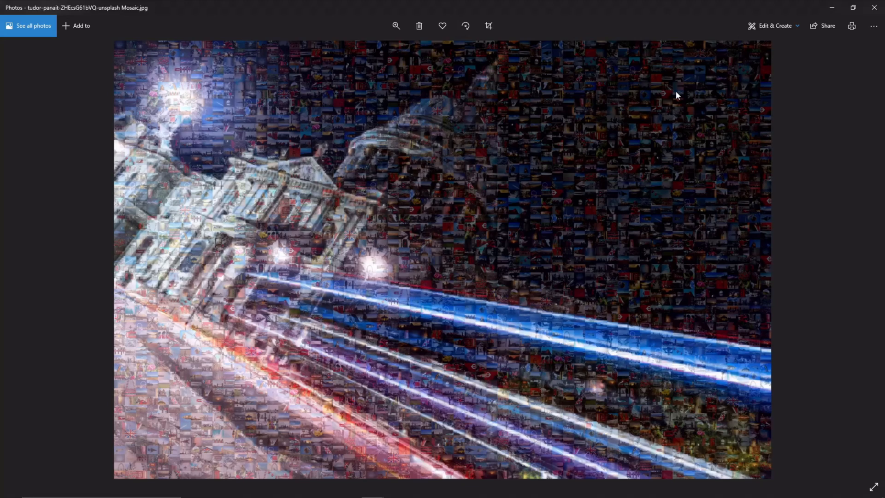
left_click(831, 8)
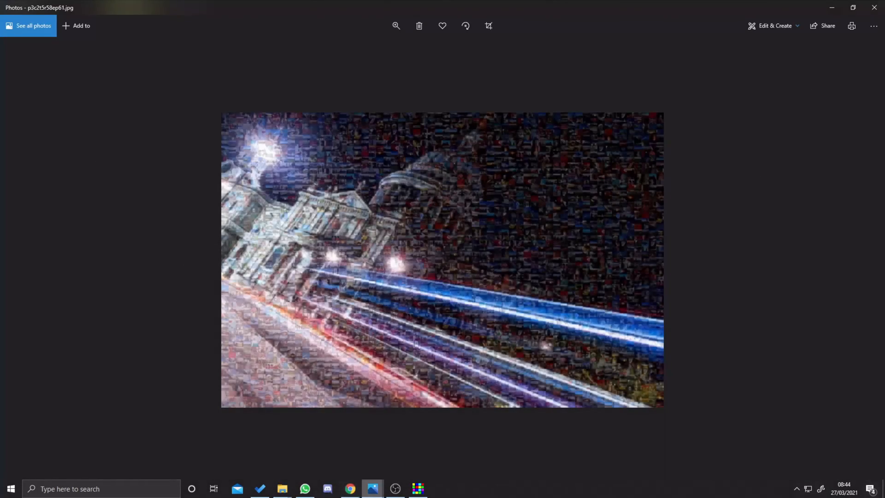
- Switch to Chrome, look over the r/MichaelMediaGroup subreddit and the Twitter profile, and return to the earlier mosaic in Photos
left_click(367, 457)
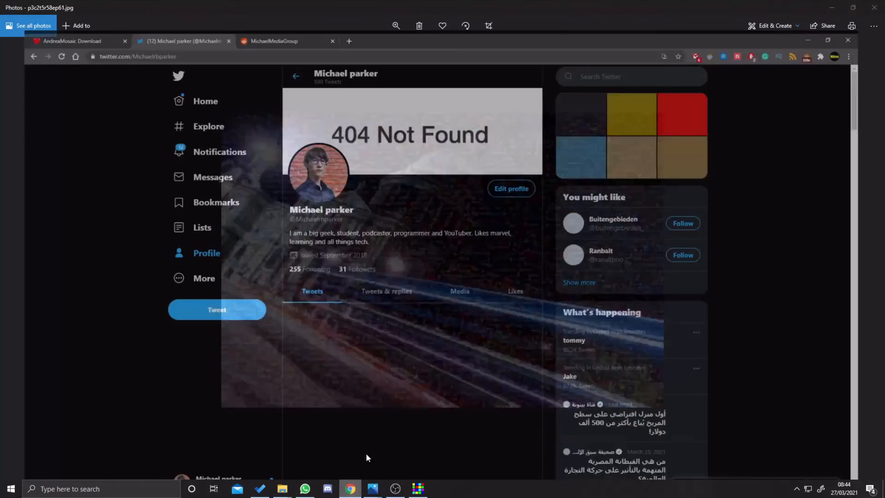
key("ctrl+Tab")
scroll(373, 293, "down", 3)
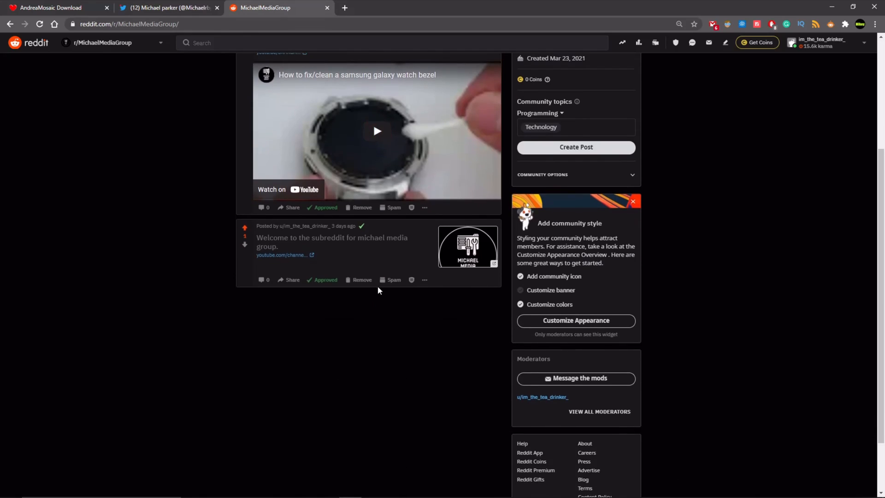
scroll(378, 286, "up", 3)
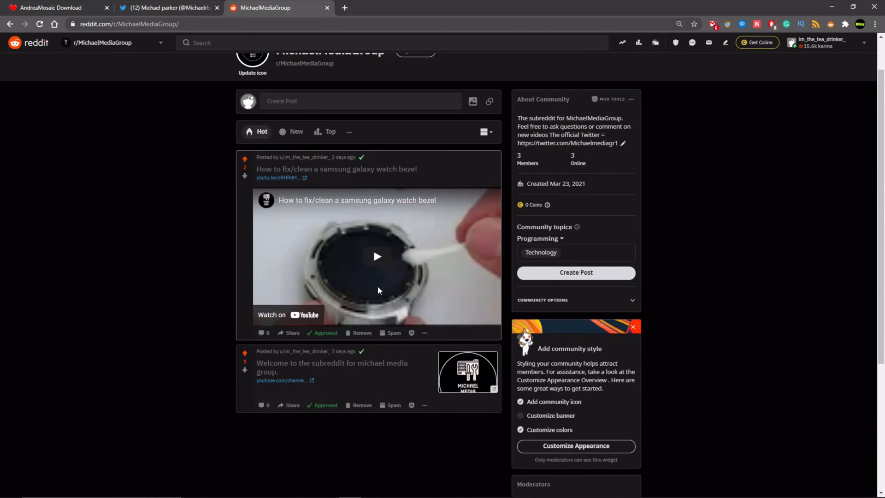
scroll(372, 293, "up", 1)
key("ctrl+shift+Tab")
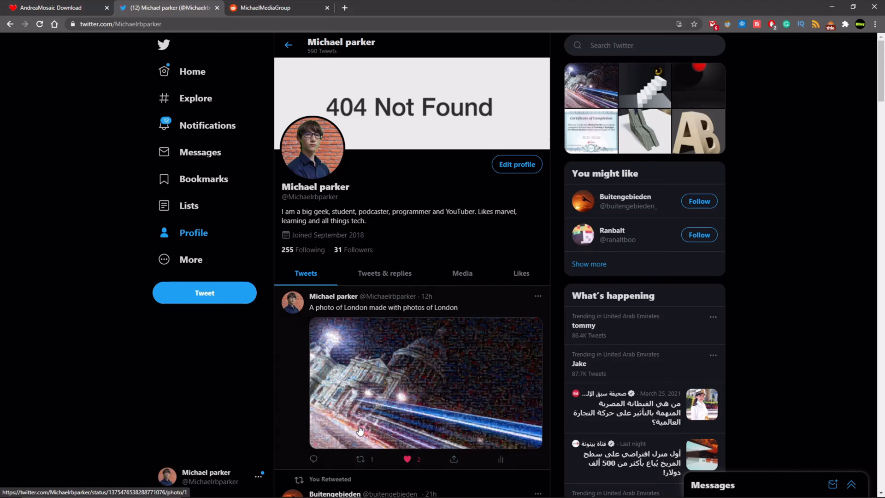
left_click(832, 6)
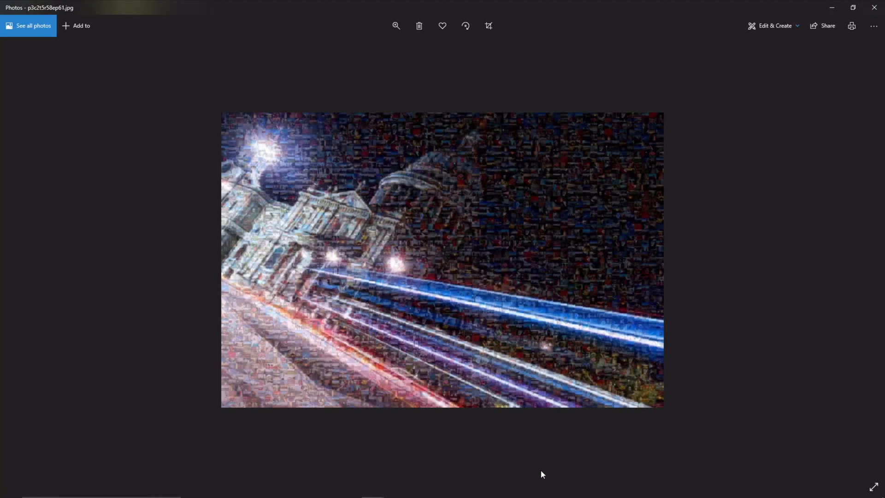
mouse_move(542, 496)
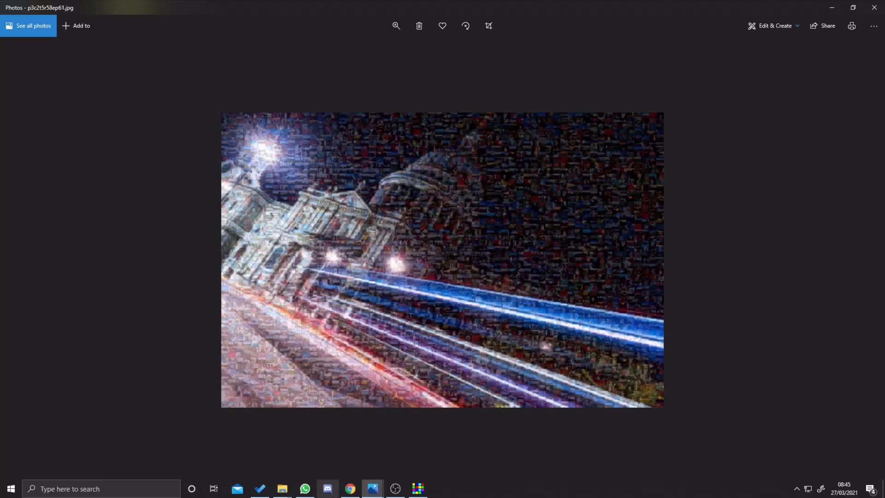